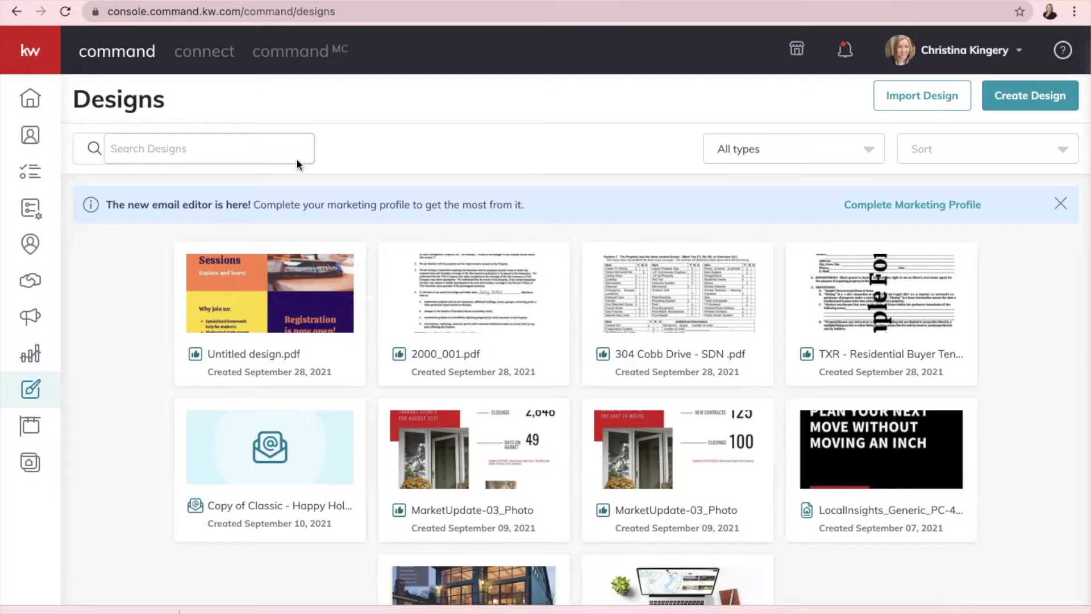
Go to Designs, start a design import, and add the Untitled design (1).pdf flyer to the PDF import area.
{"action": "left_click", "coordinate": [31, 107]}
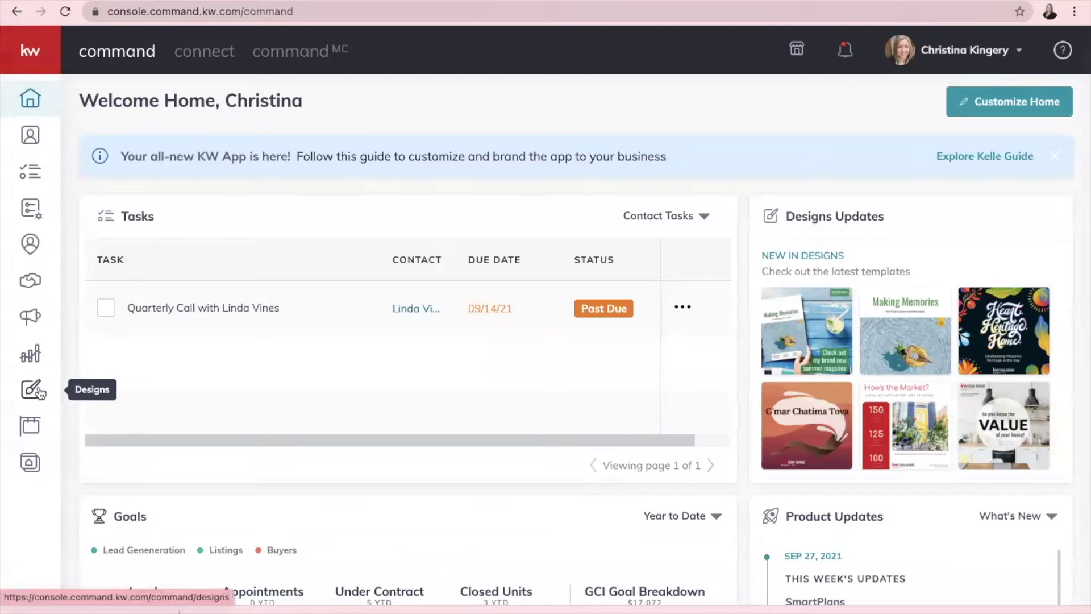
{"action": "left_click", "coordinate": [39, 392]}
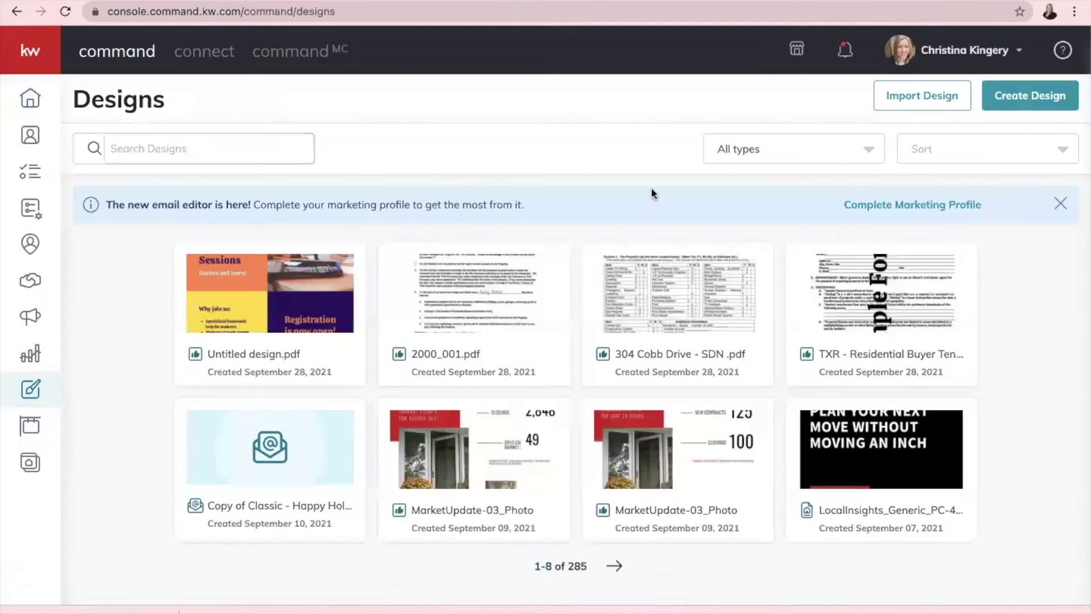
{"action": "left_click", "coordinate": [895, 106]}
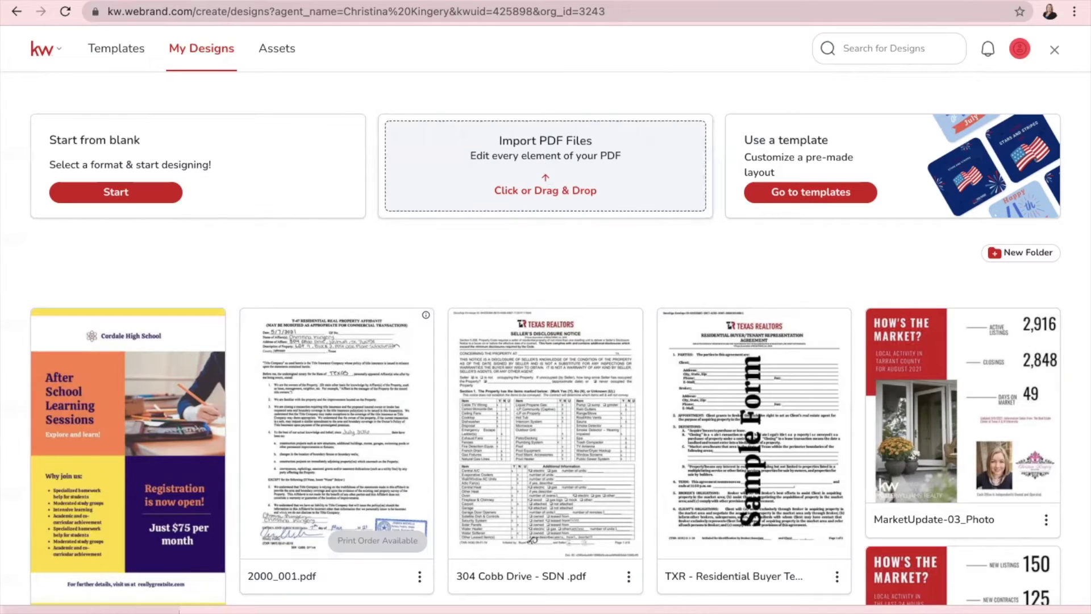
{"action": "left_click_drag", "start_coordinate": [325, 344], "coordinate": [528, 152]}
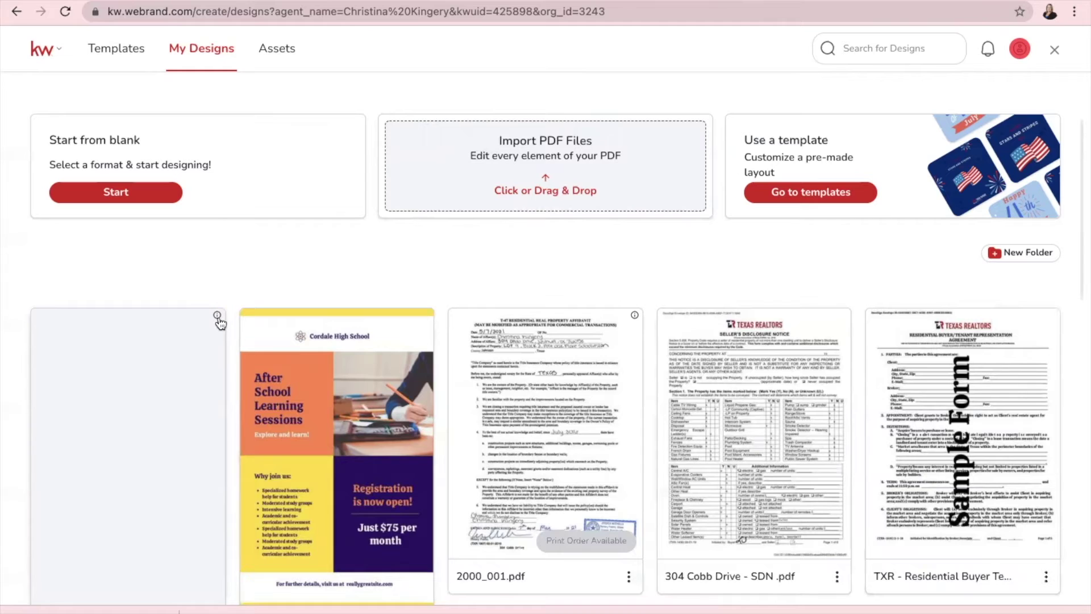
Open the imported Untitled design (1).pdf, replacing all missing fonts with Calistoga Regular and keeping pixels as the measurement unit.
{"action": "scroll", "coordinate": [219, 321], "scroll_direction": "down", "scroll_amount": 2}
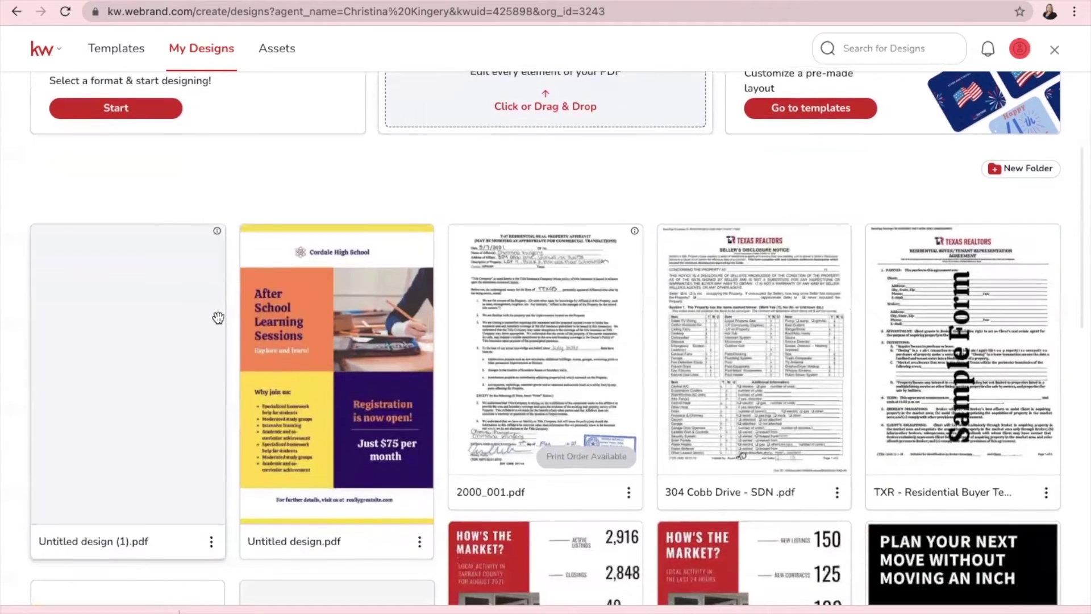
{"action": "left_click", "coordinate": [219, 237]}
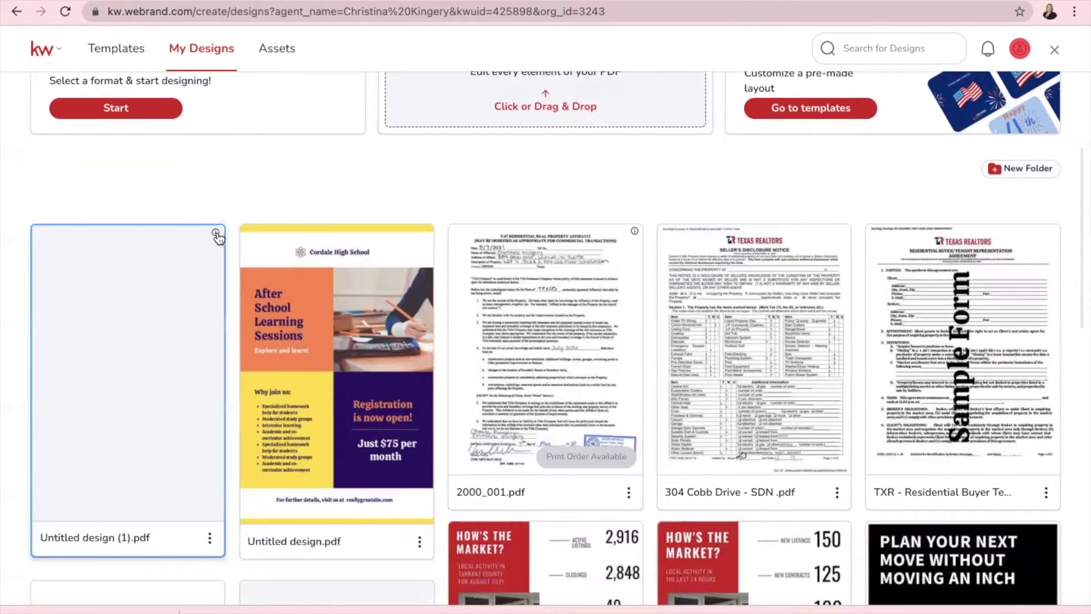
{"action": "mouse_move", "coordinate": [218, 237]}
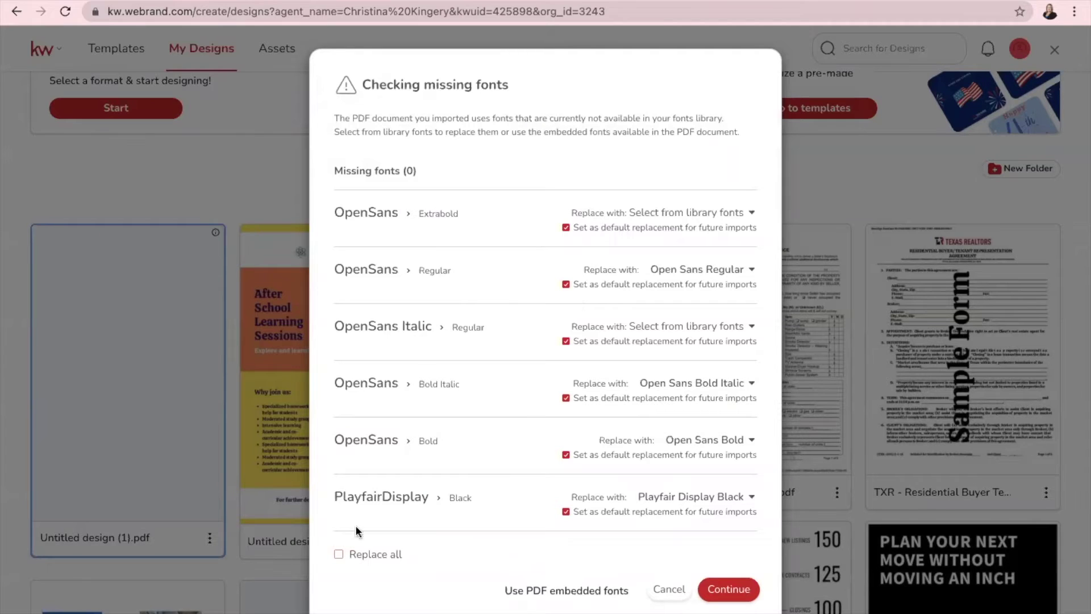
{"action": "left_click", "coordinate": [338, 554]}
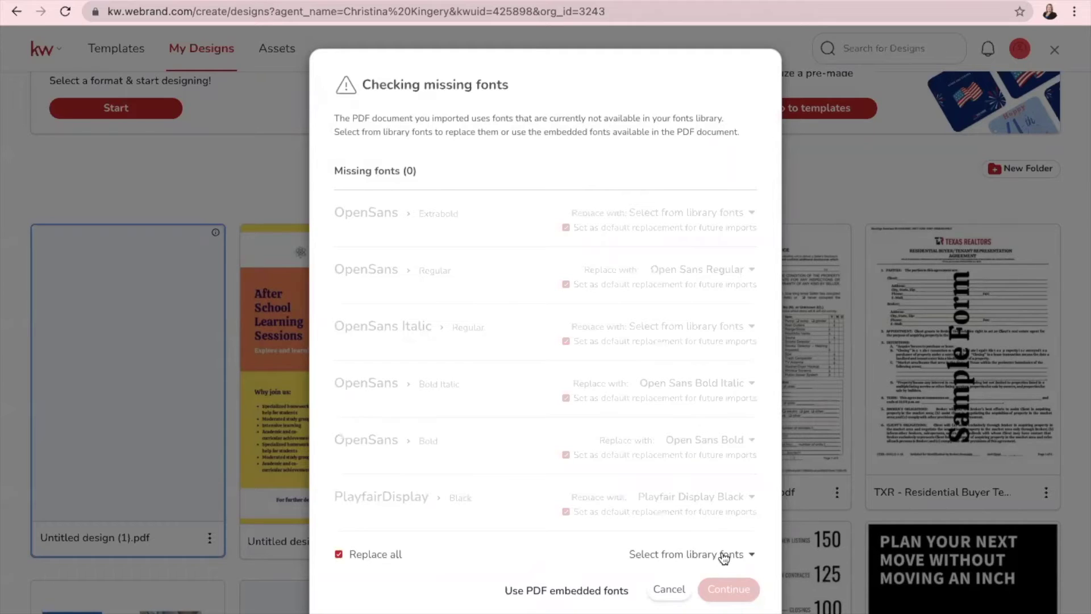
{"action": "left_click", "coordinate": [723, 556]}
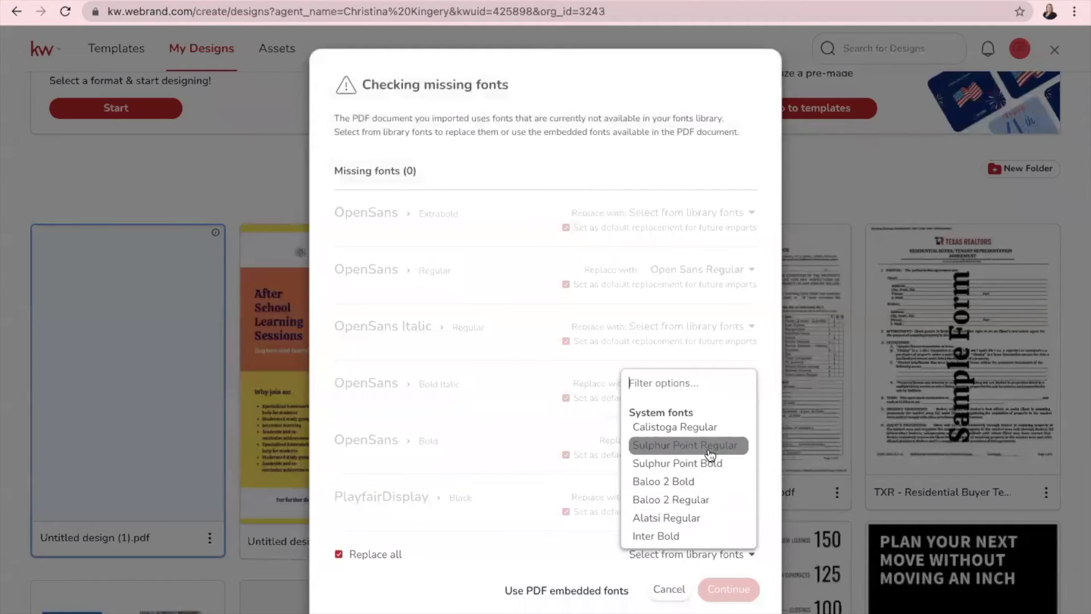
{"action": "left_click", "coordinate": [689, 430]}
{"action": "left_click", "coordinate": [726, 591]}
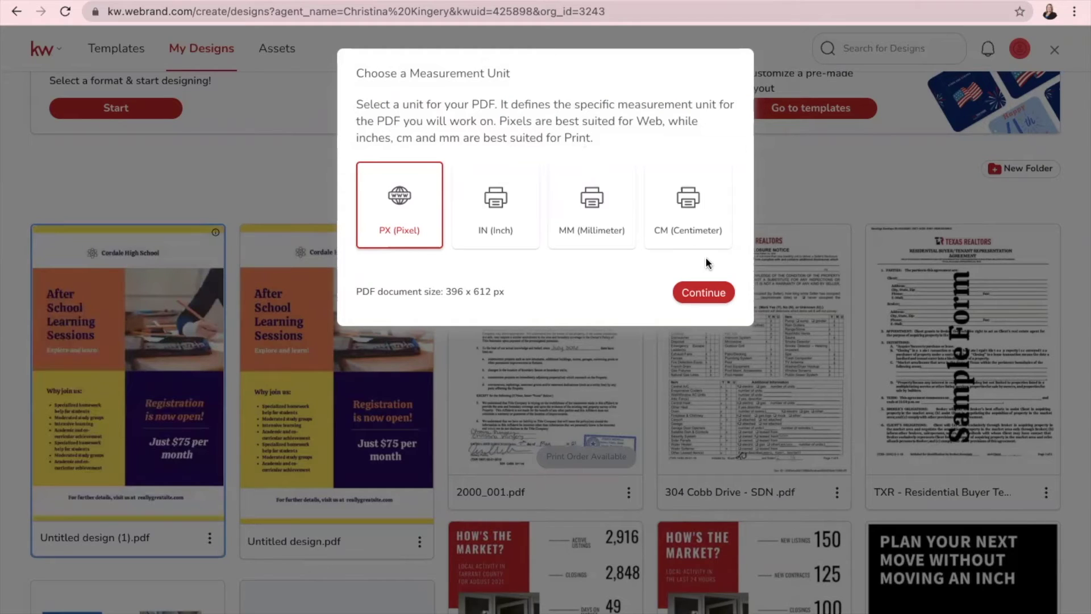
{"action": "left_click", "coordinate": [705, 293]}
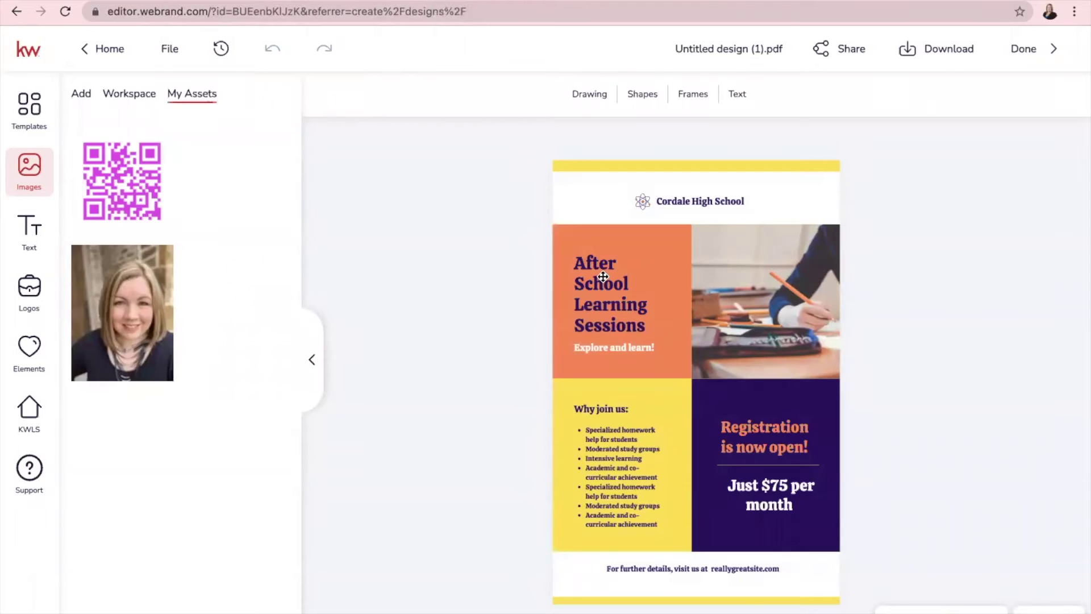
Replace the word "School" in the flyer's orange headline with "This is" followed by the agent's first name.
{"action": "left_click", "coordinate": [603, 276]}
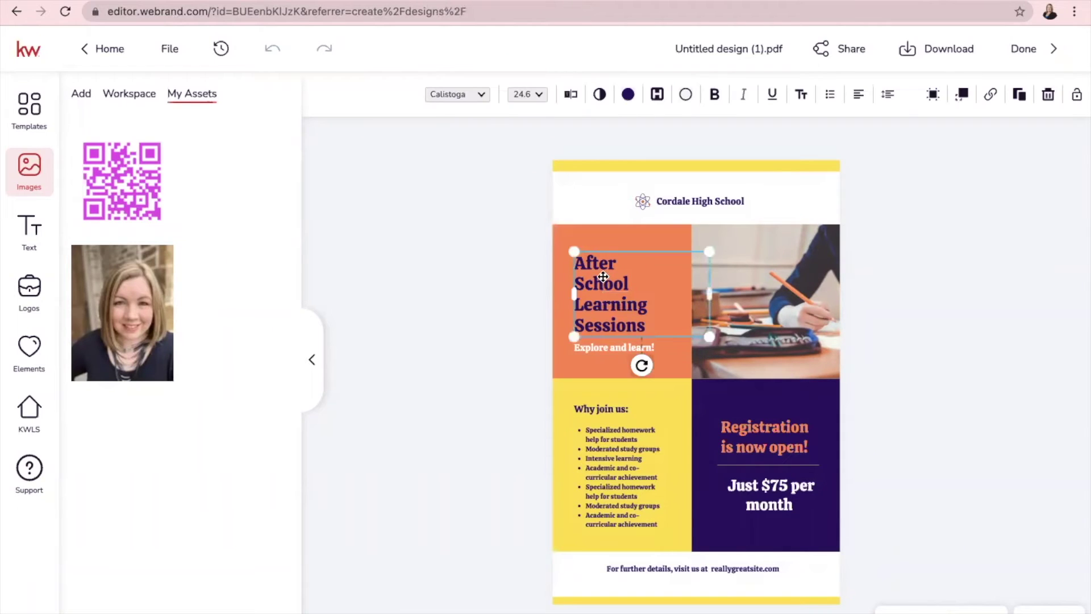
{"action": "left_click", "coordinate": [603, 279]}
{"action": "double_click", "coordinate": [603, 282]}
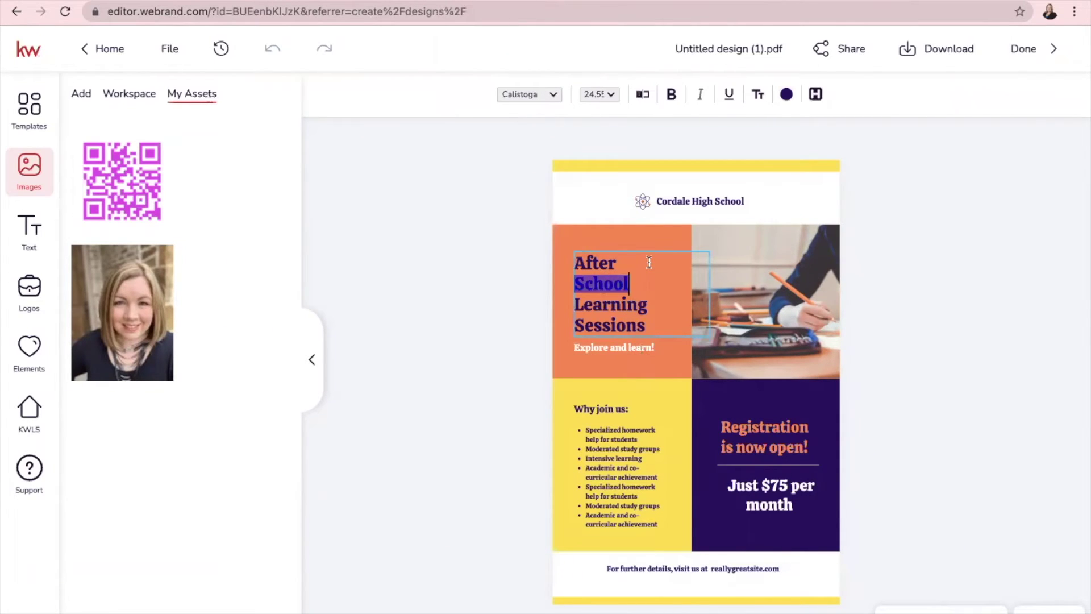
{"action": "type", "text": "This is Christina"}
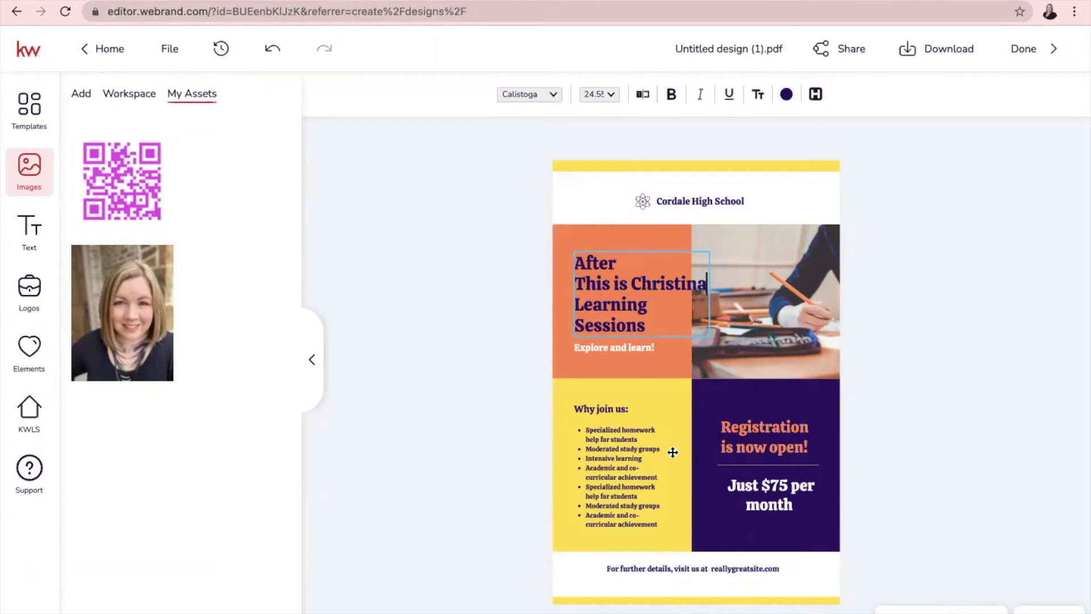
{"action": "key", "text": "Escape"}
Nudge the bulleted list slightly and insert "This is" plus the agent's first name before "students" in its first bullet.
{"action": "left_click", "coordinate": [642, 430]}
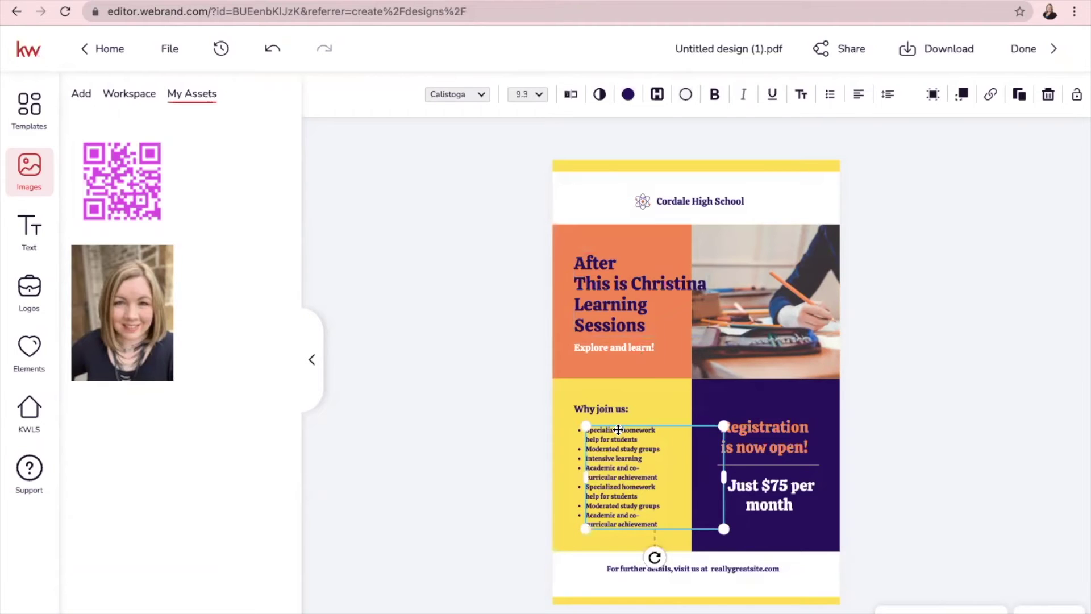
{"action": "mouse_move", "coordinate": [618, 429]}
{"action": "left_mouse_down"}
{"action": "mouse_move", "coordinate": [648, 392]}
{"action": "mouse_move", "coordinate": [666, 418]}
{"action": "mouse_move", "coordinate": [623, 431]}
{"action": "left_mouse_up"}
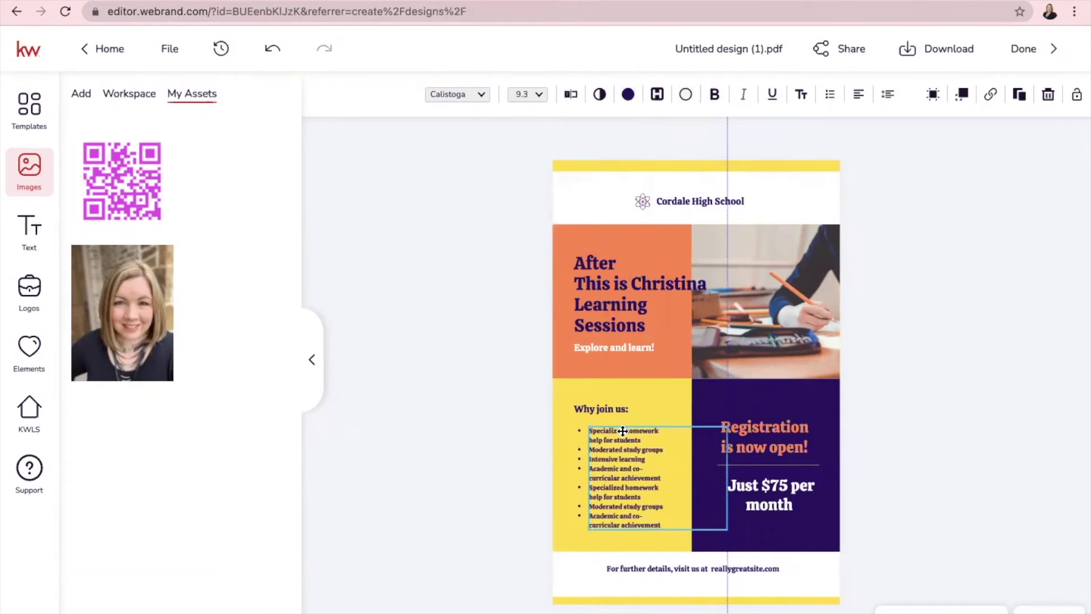
{"action": "left_click_drag", "start_coordinate": [623, 430], "coordinate": [621, 429]}
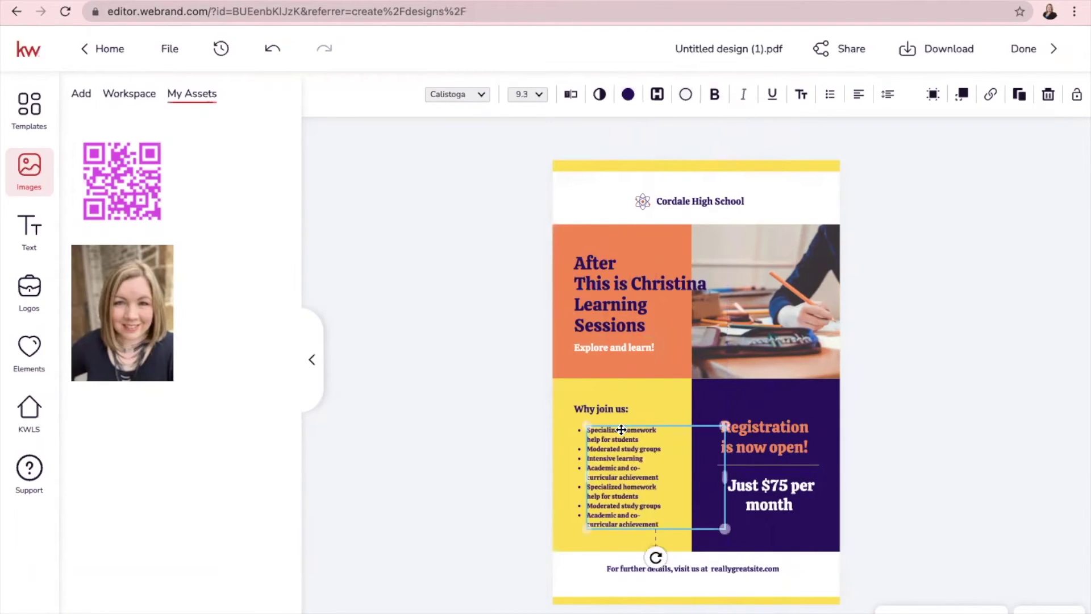
{"action": "left_click", "coordinate": [642, 405]}
{"action": "left_click", "coordinate": [646, 441]}
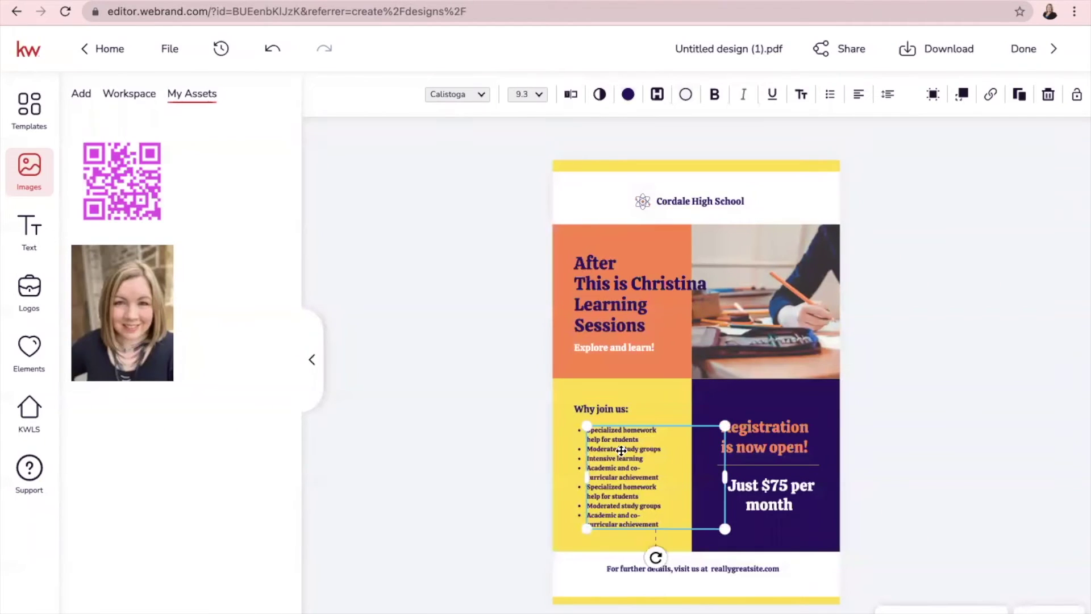
{"action": "left_click", "coordinate": [612, 441]}
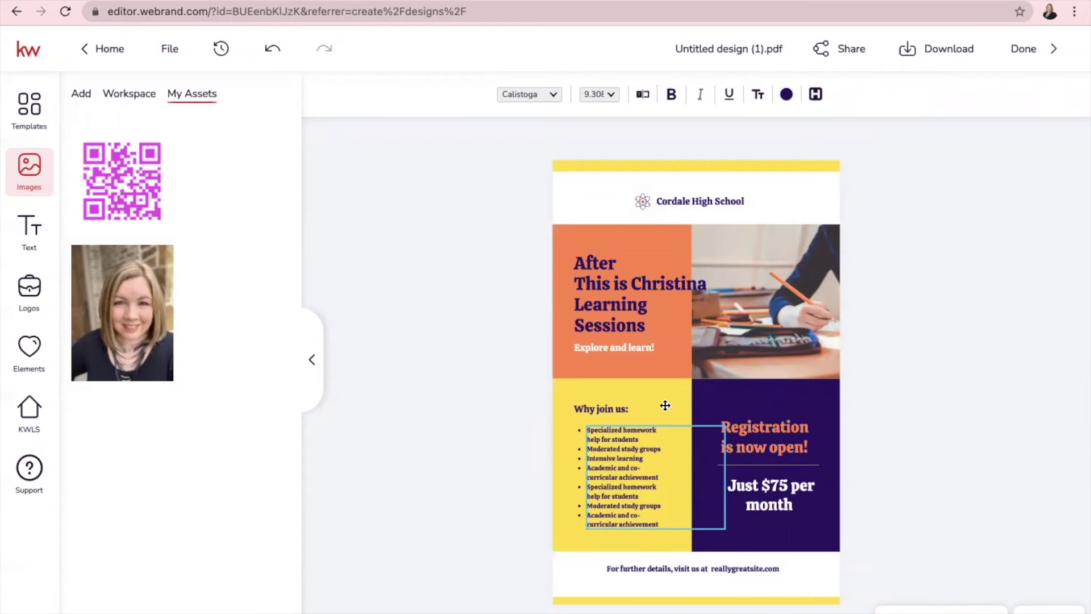
{"action": "type", "text": "This is christina"}
{"action": "key", "text": "Escape"}
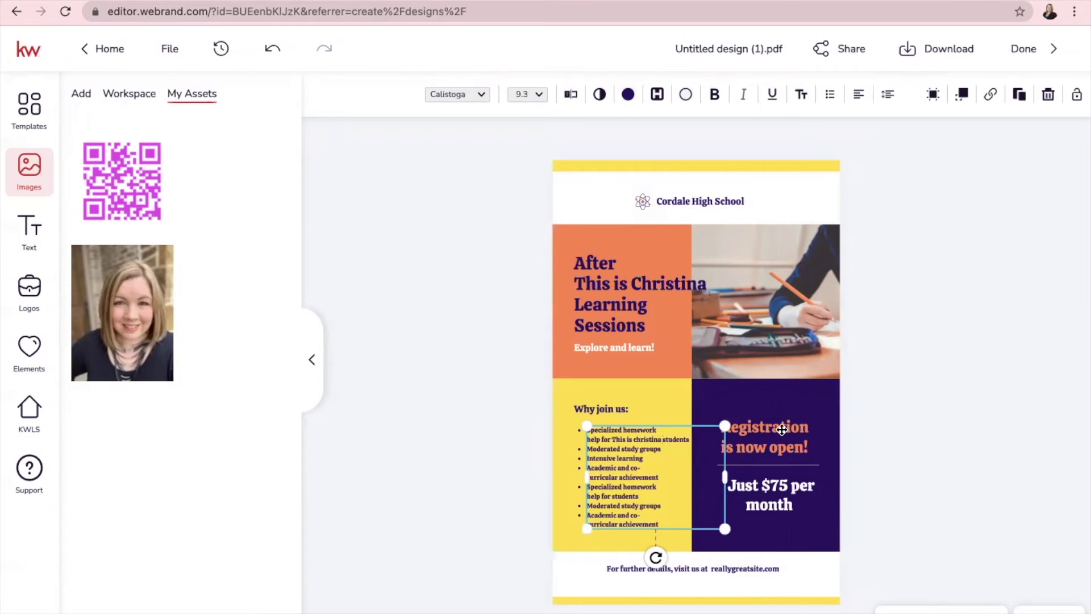
Delete the classroom photo and fill its image placeholder with the portrait photo from the saved assets.
{"action": "left_click", "coordinate": [781, 430]}
{"action": "left_click", "coordinate": [773, 312]}
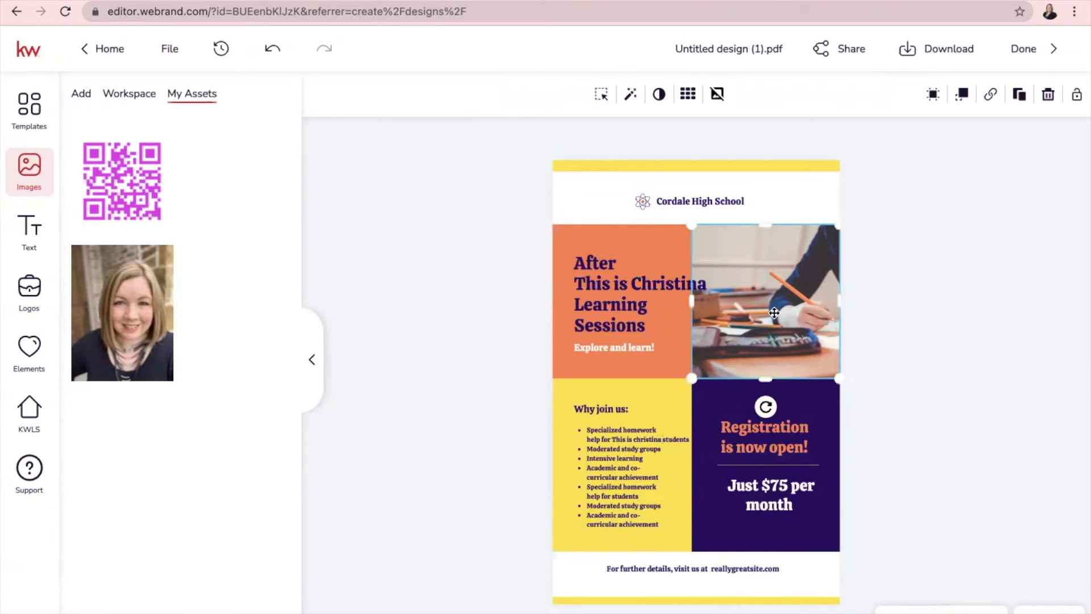
{"action": "key", "text": "Delete"}
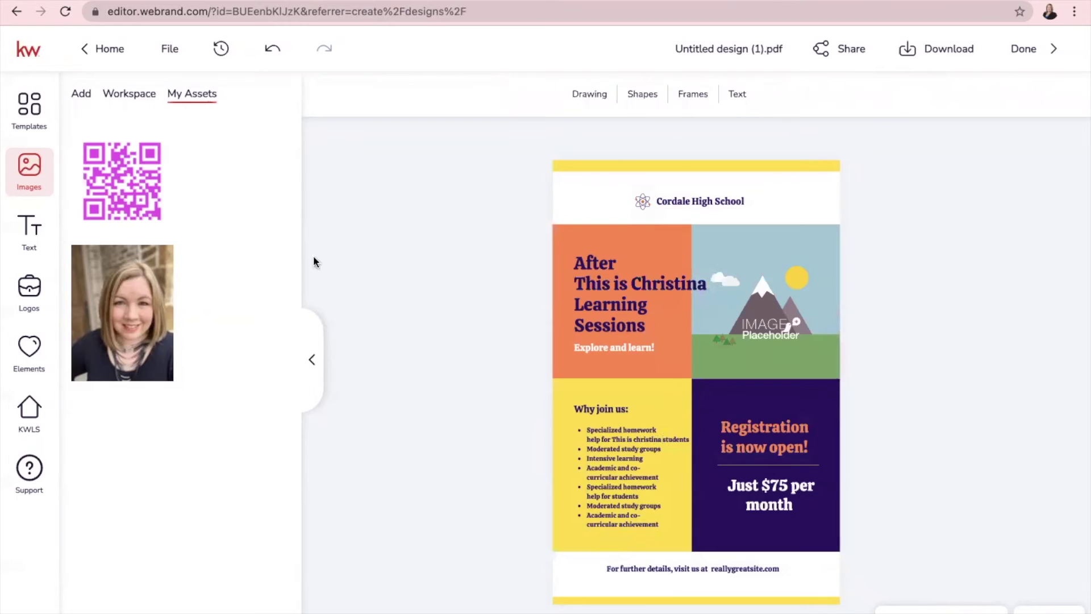
{"action": "mouse_move", "coordinate": [90, 303]}
{"action": "left_click_drag", "start_coordinate": [90, 303], "coordinate": [786, 273]}
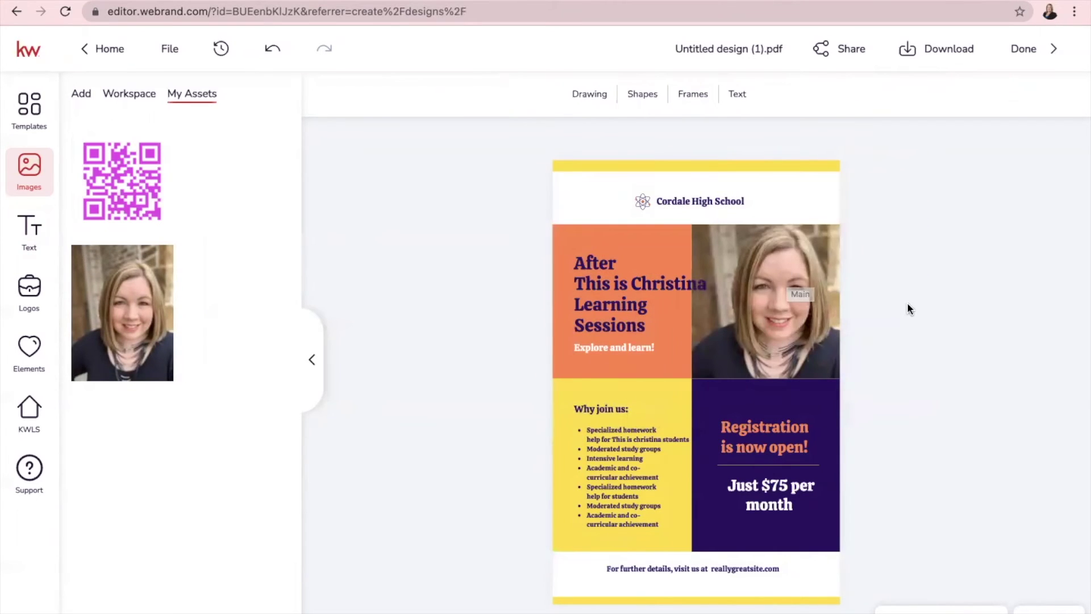
Add the agent's pink fleur-de-lis logo, scale it down, and place it in the header beside the Cordale High School name.
{"action": "left_click", "coordinate": [38, 305]}
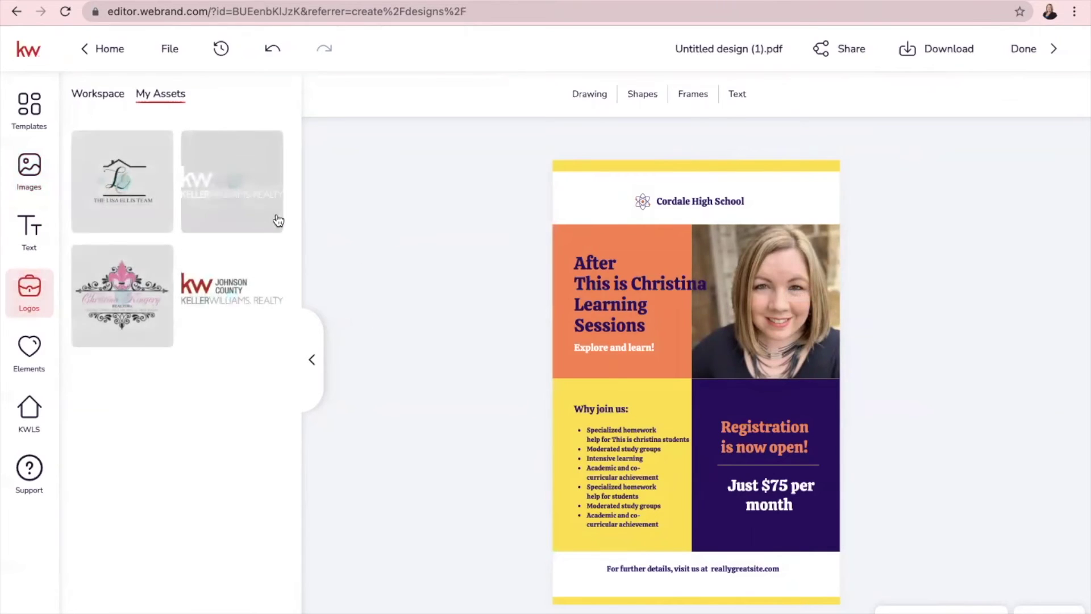
{"action": "left_click", "coordinate": [132, 305]}
{"action": "left_click_drag", "start_coordinate": [689, 394], "coordinate": [664, 230]}
{"action": "left_click_drag", "start_coordinate": [692, 279], "coordinate": [625, 223]}
{"action": "left_click", "coordinate": [603, 205]}
Add the white KW Johnson County Keller Williams Realty logo to the flyer and make it slightly smaller.
{"action": "left_click", "coordinate": [232, 181]}
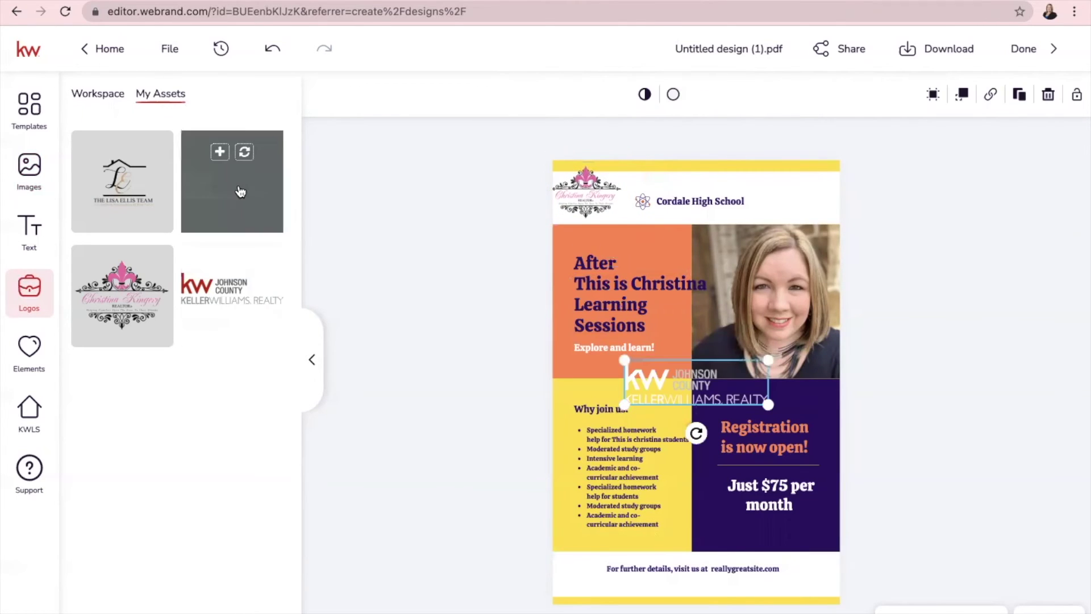
{"action": "left_click", "coordinate": [688, 393]}
{"action": "left_click_drag", "start_coordinate": [688, 394], "coordinate": [688, 386]}
{"action": "left_click_drag", "start_coordinate": [768, 348], "coordinate": [744, 356]}
{"action": "left_click_drag", "start_coordinate": [678, 362], "coordinate": [695, 379]}
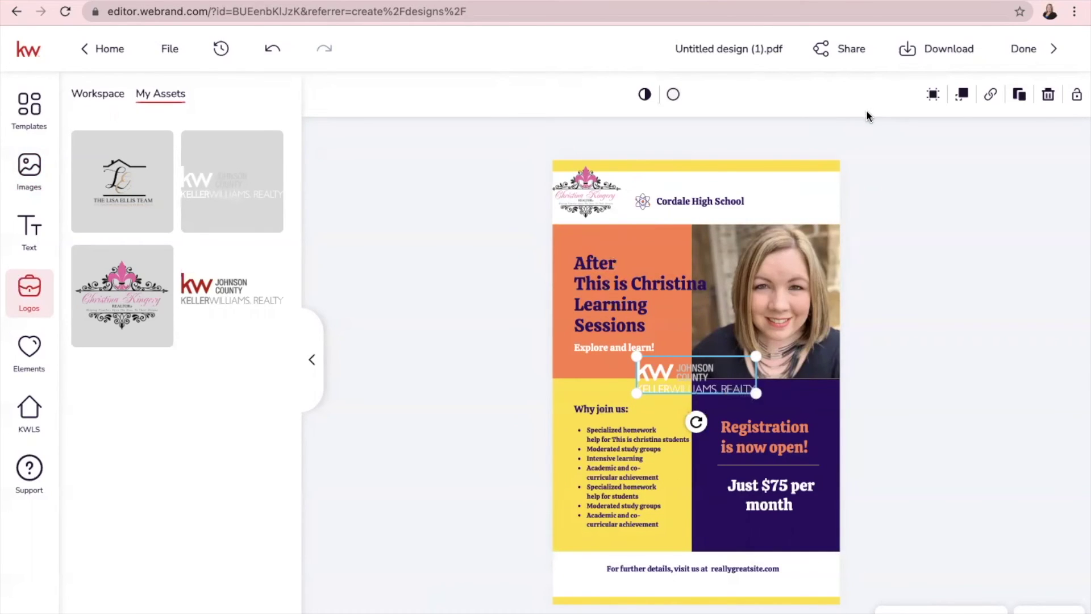
Lower the white KW logo's opacity and move it into the purple block below "Just $75 per month".
{"action": "left_click", "coordinate": [645, 95]}
{"action": "left_click_drag", "start_coordinate": [762, 133], "coordinate": [694, 148]}
{"action": "left_click", "coordinate": [918, 352]}
{"action": "mouse_move", "coordinate": [689, 390]}
{"action": "left_mouse_down"}
{"action": "mouse_move", "coordinate": [757, 410]}
{"action": "mouse_move", "coordinate": [759, 529]}
{"action": "left_mouse_up"}
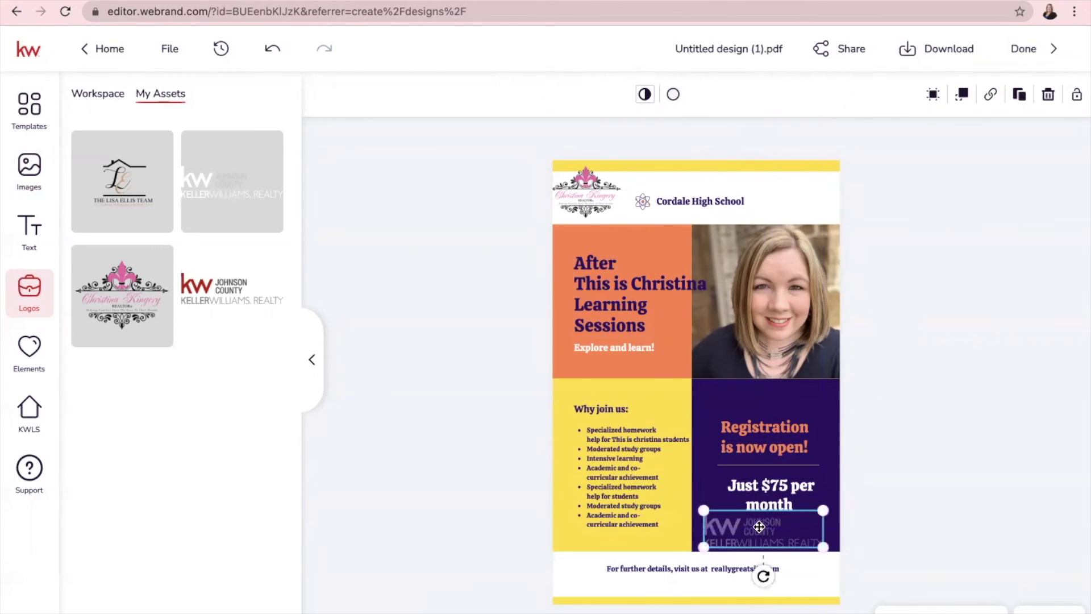
{"action": "left_click", "coordinate": [727, 157]}
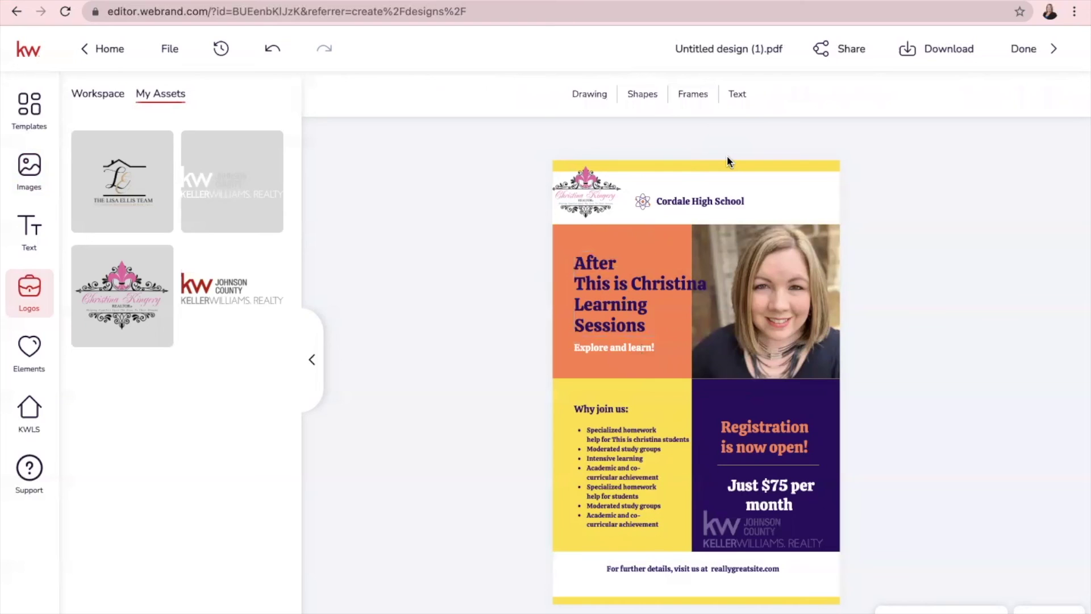
Download page 1 of the flyer as a JPG.
{"action": "left_click", "coordinate": [942, 49]}
{"action": "left_click", "coordinate": [766, 120]}
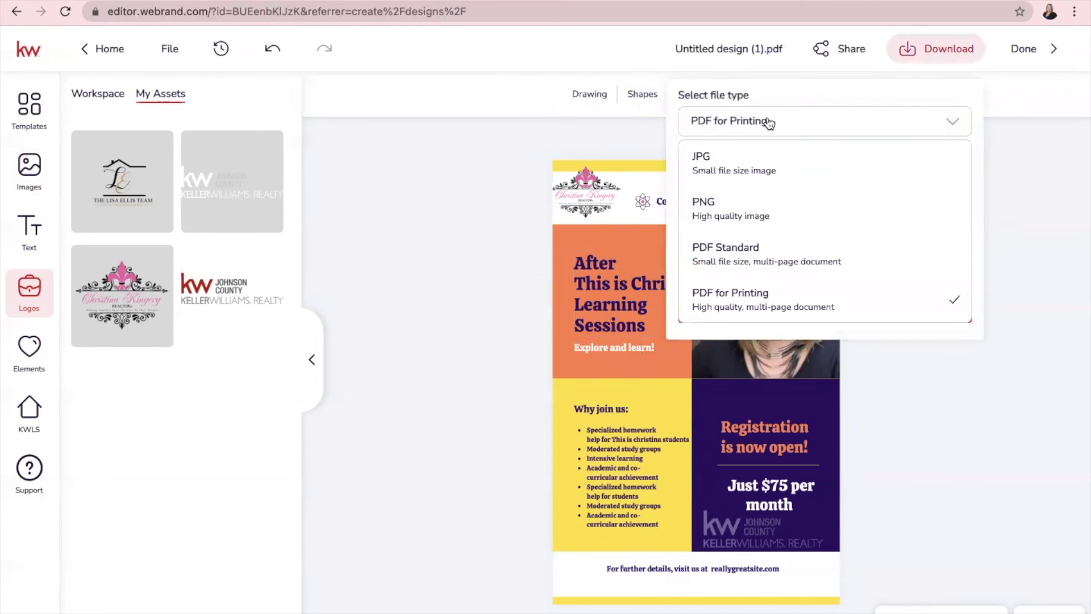
{"action": "left_click", "coordinate": [746, 172]}
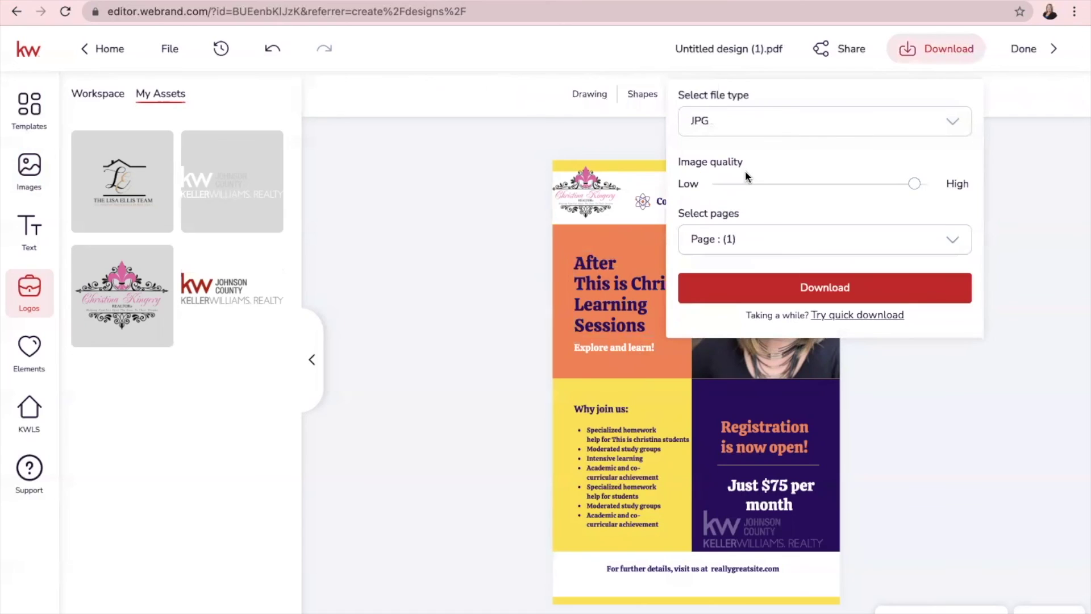
{"action": "left_click", "coordinate": [844, 289]}
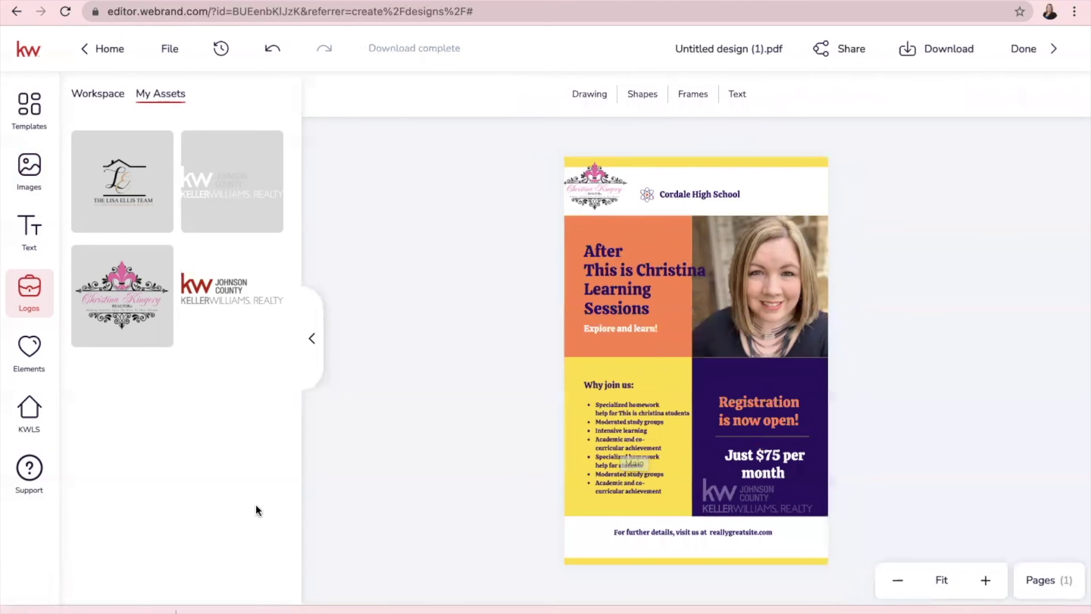
{"action": "left_click", "coordinate": [89, 610]}
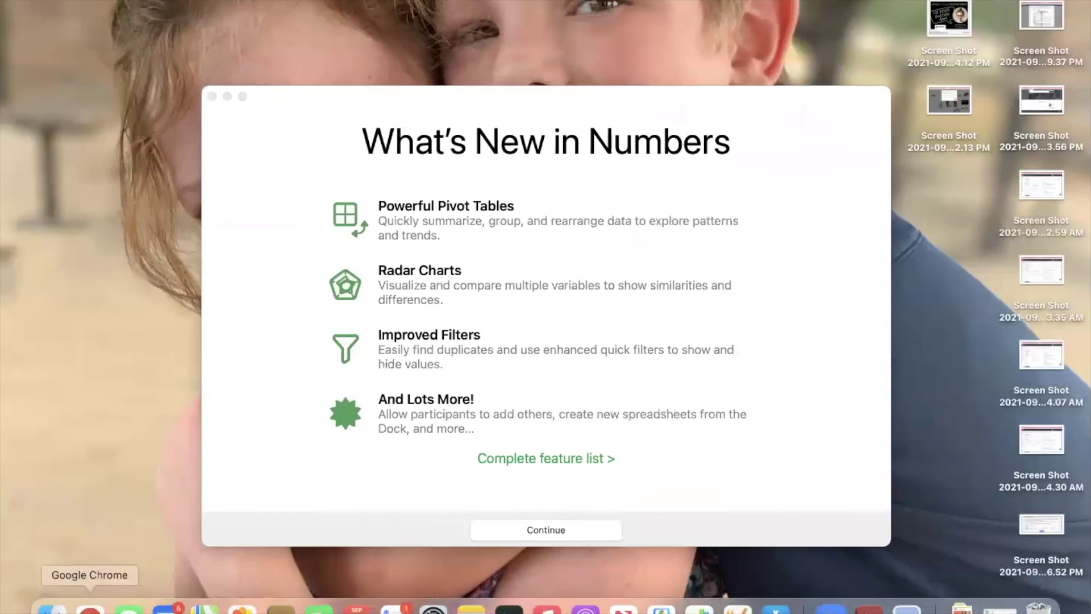